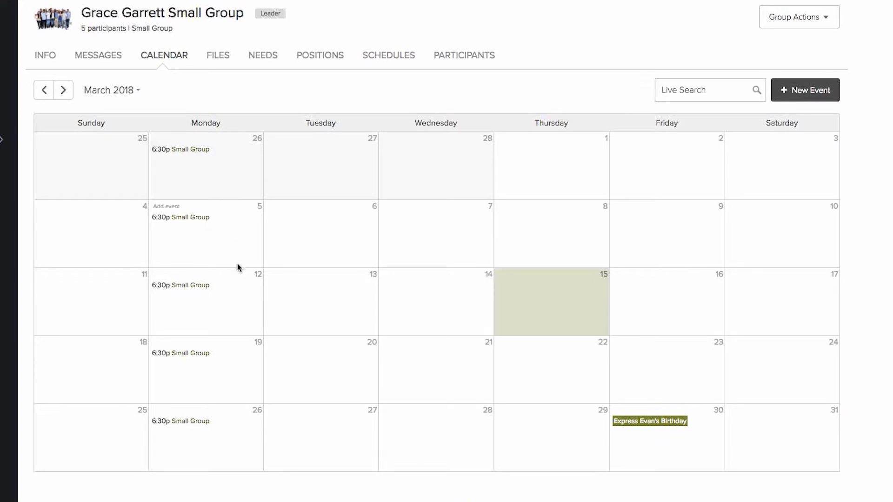
Step: Start a new event on Friday, May 25, 2018 with no rooms or resources needed, named "Small Group Party"
{"action": "left_click", "coordinate": [66, 92]}
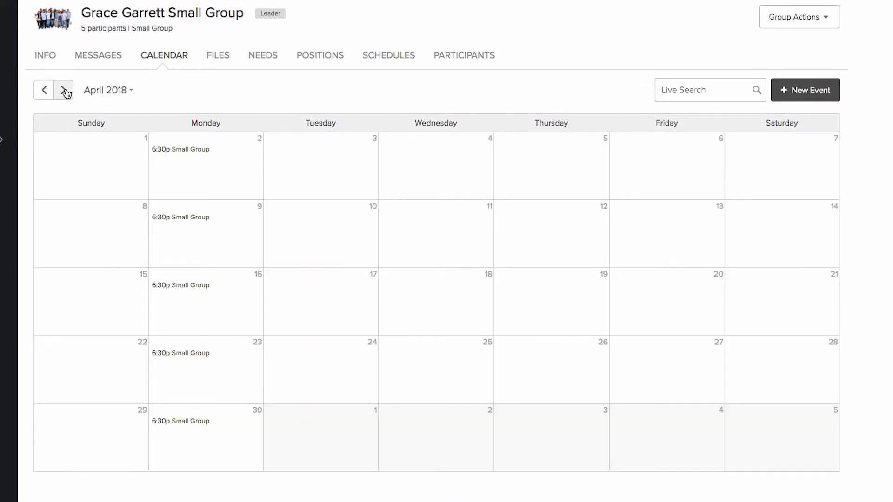
{"action": "left_click", "coordinate": [64, 92]}
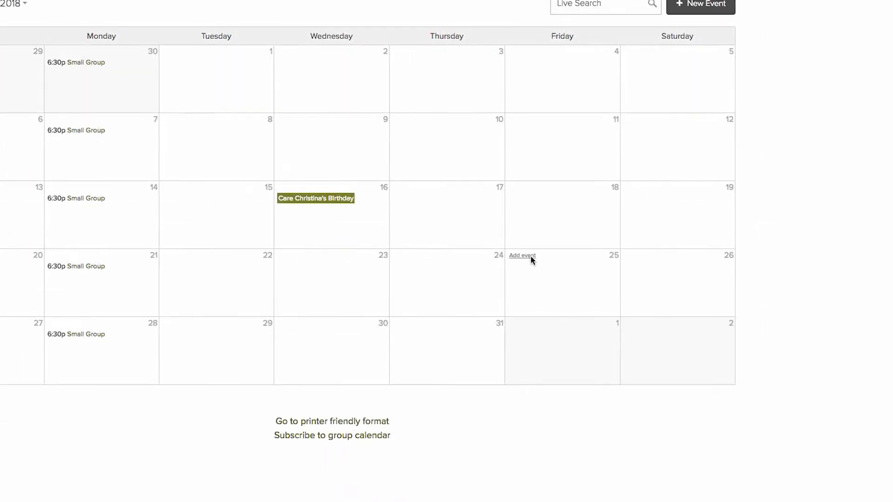
{"action": "left_click", "coordinate": [530, 256]}
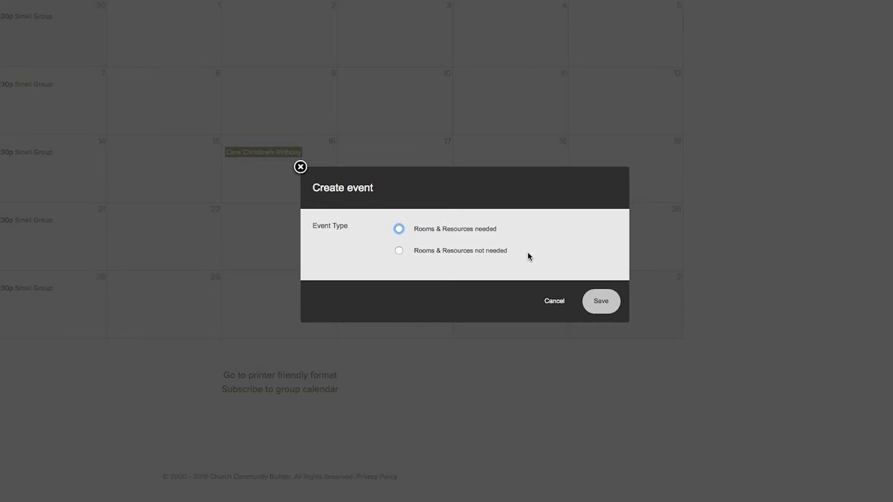
{"action": "left_click", "coordinate": [498, 258]}
{"action": "type", "text": "Small Group Party"}
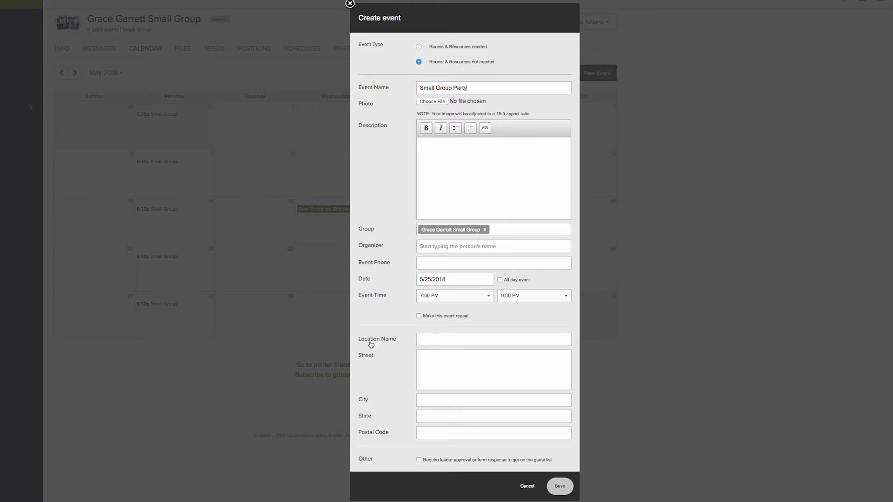
Step: Assign the leader the group is named after as the event's organizer and save the event
{"action": "double_click", "coordinate": [367, 230]}
{"action": "left_click_drag", "start_coordinate": [359, 246], "coordinate": [390, 249]}
{"action": "left_click", "coordinate": [431, 248]}
{"action": "type", "text": "grace gavv"}
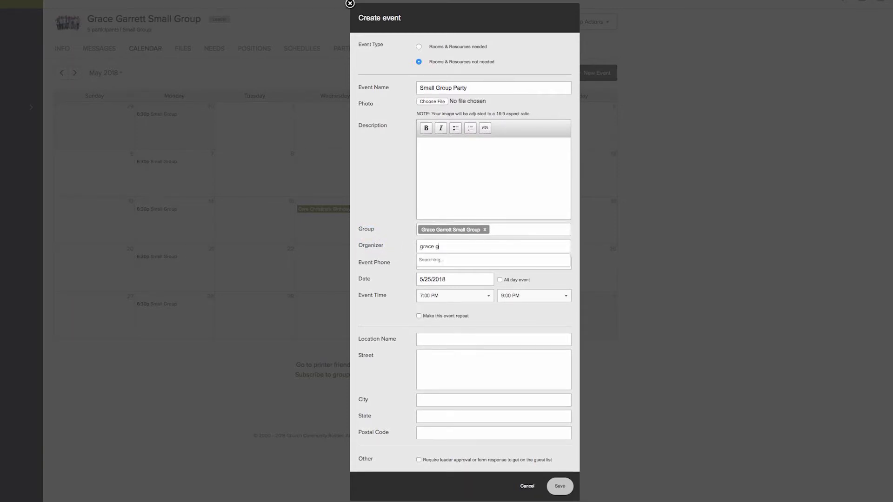
{"action": "key", "text": "BackSpace"}
{"action": "key", "text": "BackSpace"}
{"action": "type", "text": "bb"}
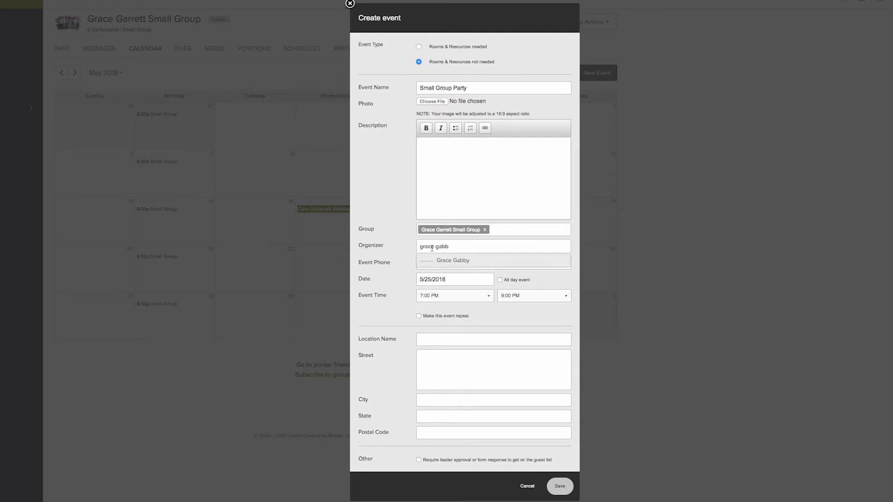
{"action": "left_click", "coordinate": [431, 258]}
{"action": "left_click", "coordinate": [455, 246]}
{"action": "type", "text": "grace gar"}
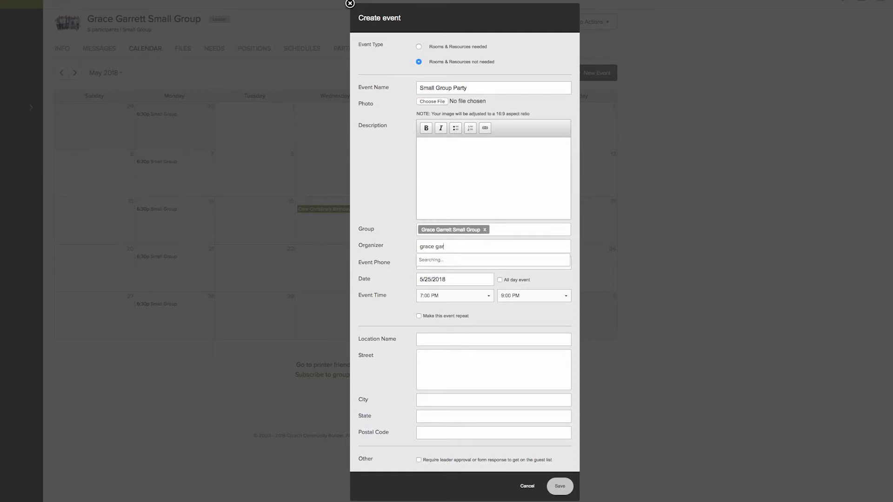
{"action": "left_click", "coordinate": [464, 263]}
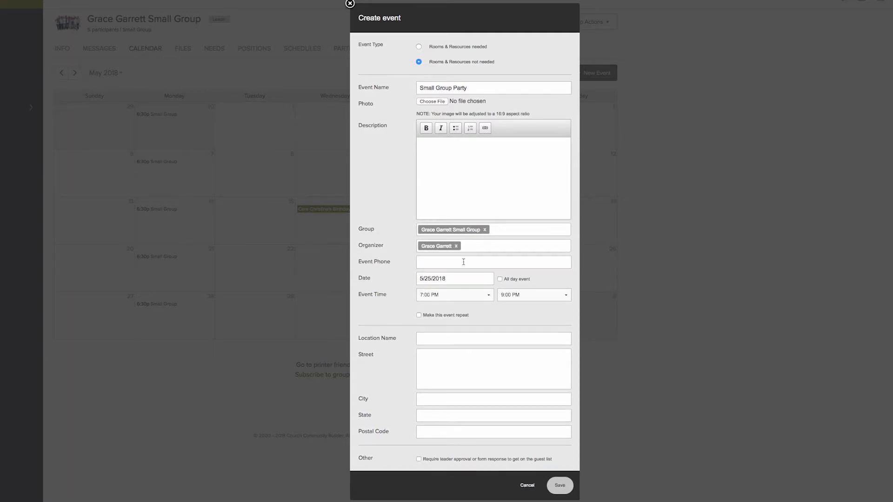
{"action": "left_click", "coordinate": [560, 485]}
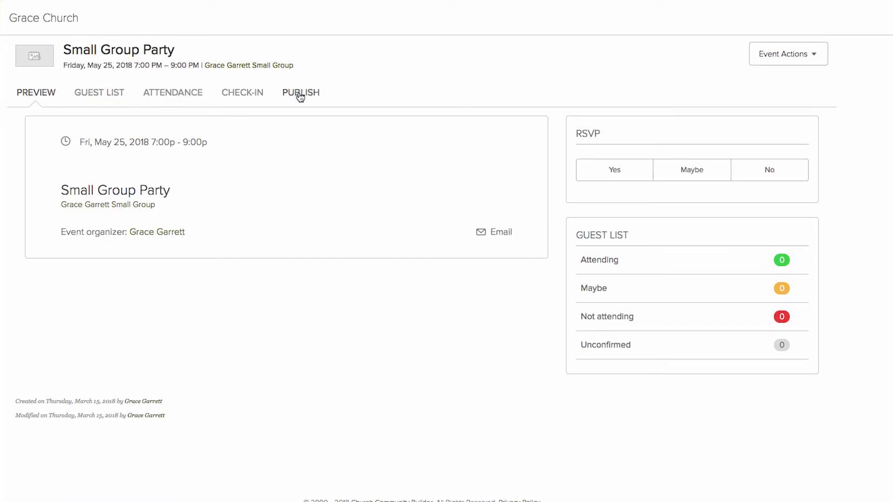
Step: Save the guest list's invitation settings with guests allowed to see who is coming and bring other people, and no attendee limit
{"action": "left_click", "coordinate": [107, 98]}
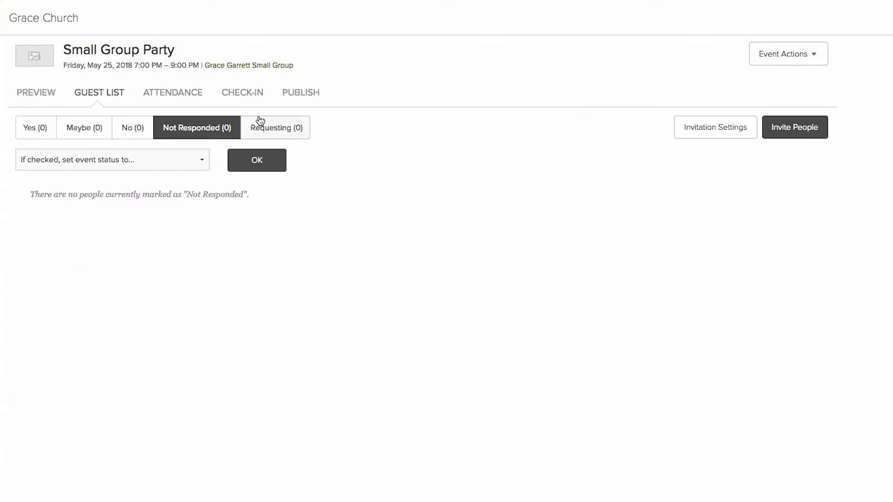
{"action": "left_click", "coordinate": [715, 135]}
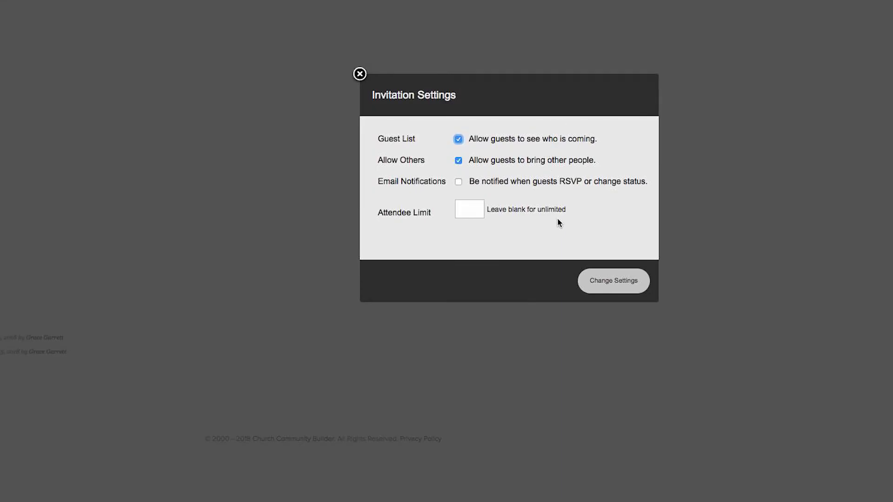
{"action": "left_click", "coordinate": [608, 286]}
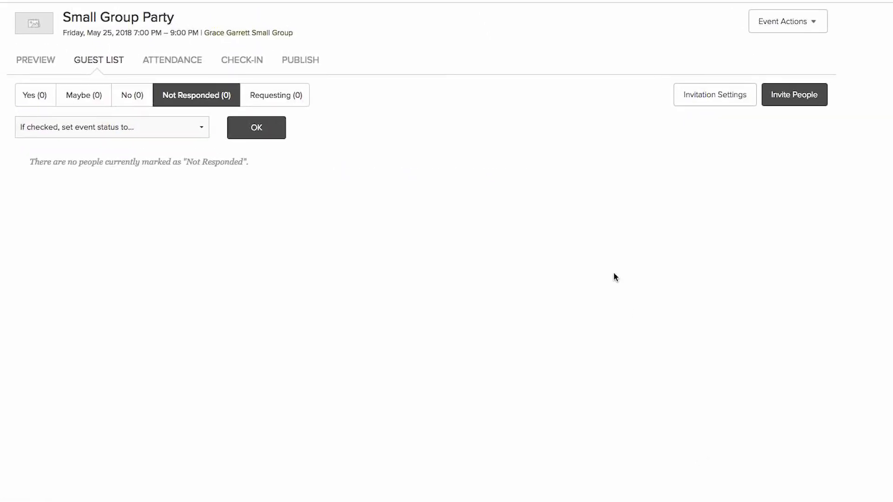
Step: Invite all members of the small group by email with the text "Come have a party for the end of the school year!"
{"action": "left_click", "coordinate": [789, 97]}
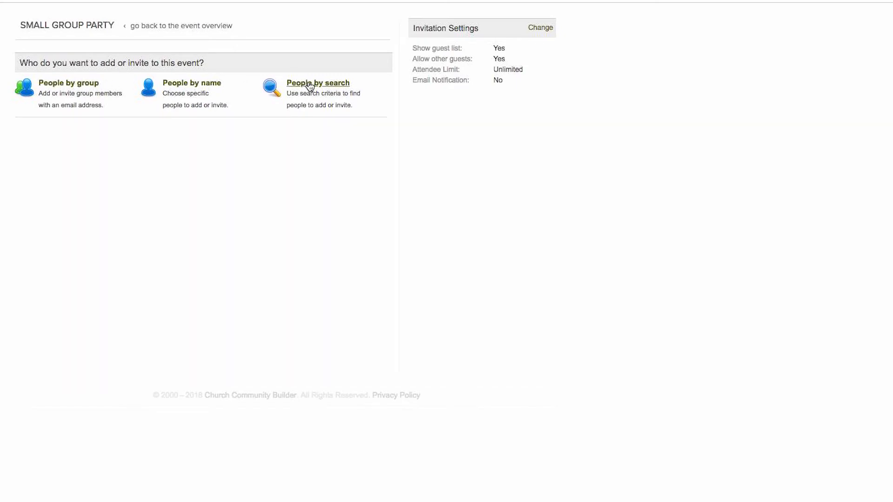
{"action": "left_click", "coordinate": [92, 89]}
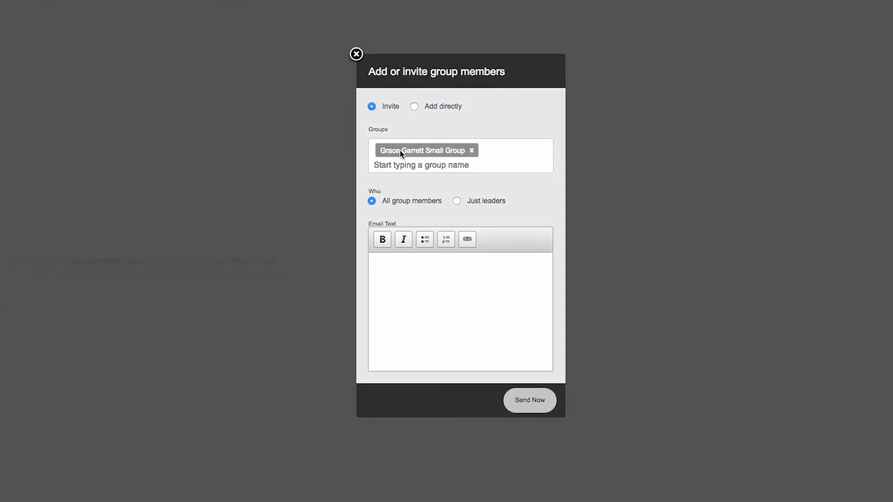
{"action": "left_click", "coordinate": [478, 278]}
{"action": "type", "text": "Come have"}
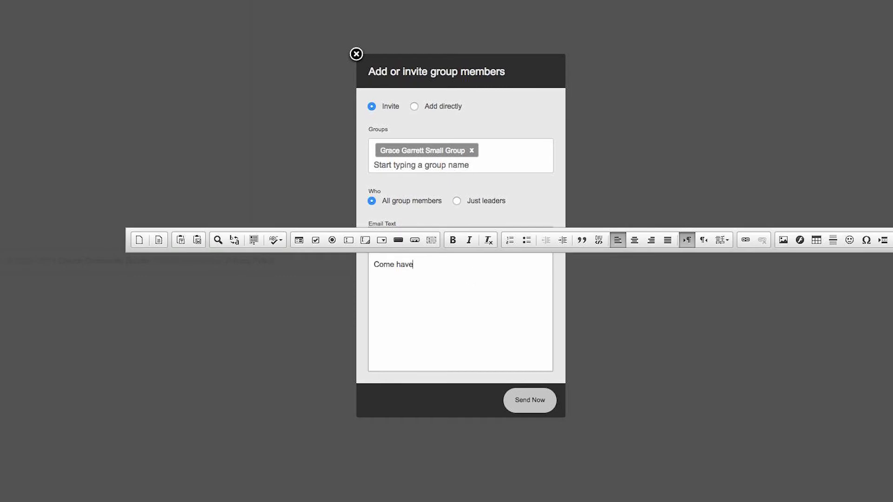
{"action": "type", "text": " a party for the end of the school year"}
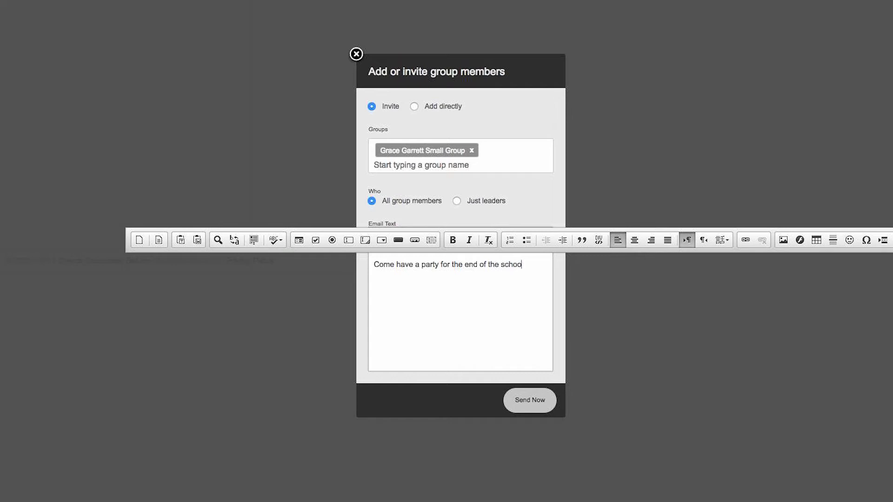
{"action": "type", "text": "!"}
{"action": "left_click", "coordinate": [534, 403]}
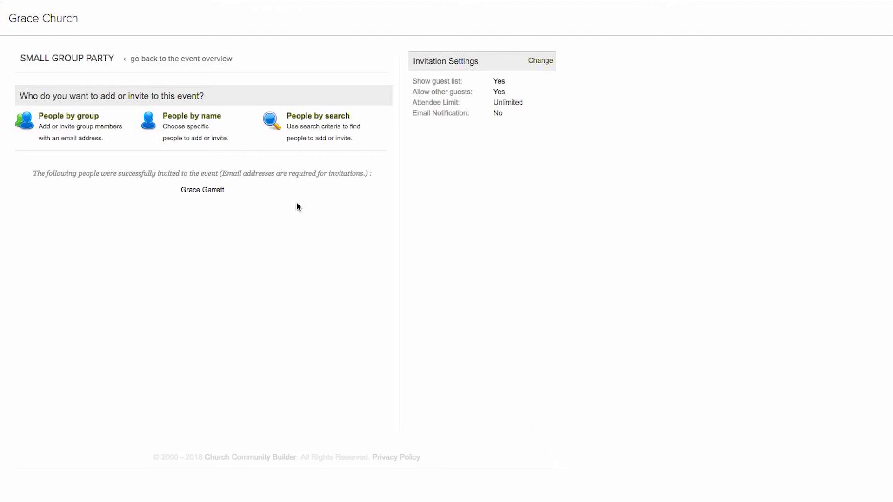
Step: Add one specific person by name directly to the event instead of sending an invitation
{"action": "left_click", "coordinate": [213, 122]}
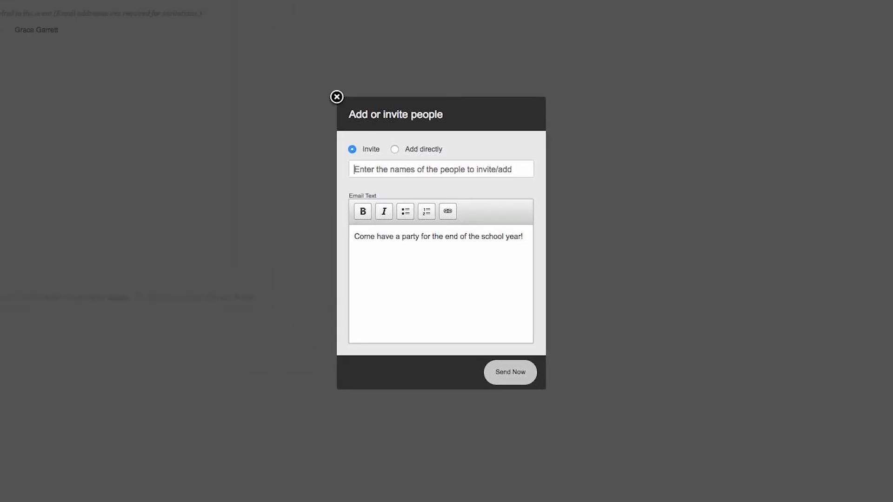
{"action": "left_click", "coordinate": [383, 169]}
{"action": "type", "text": "act ann"}
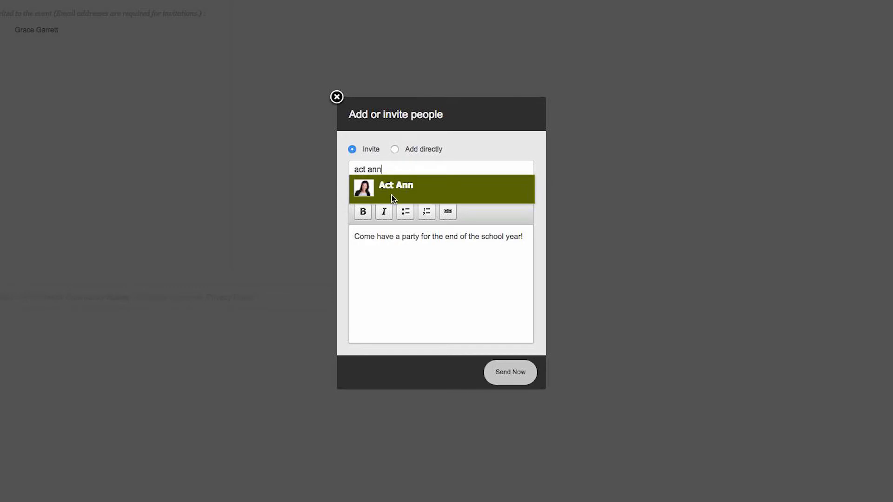
{"action": "left_click", "coordinate": [392, 197]}
{"action": "left_click", "coordinate": [394, 148]}
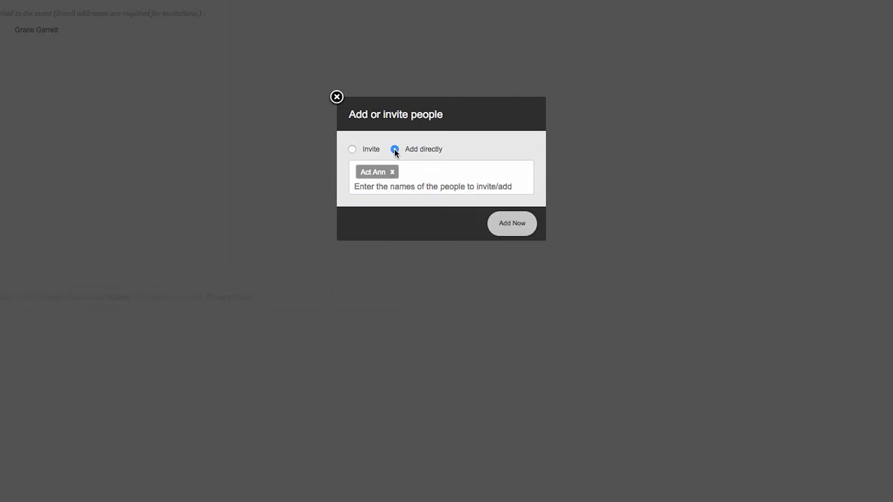
{"action": "left_click", "coordinate": [491, 220]}
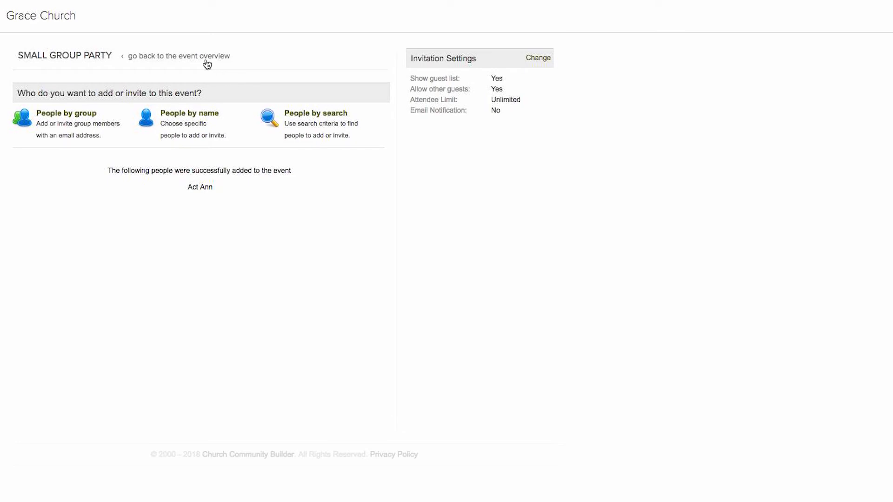
Step: Return to the event's guest list, set the guest who has not responded to Yes, and show the Yes list
{"action": "left_click", "coordinate": [204, 58]}
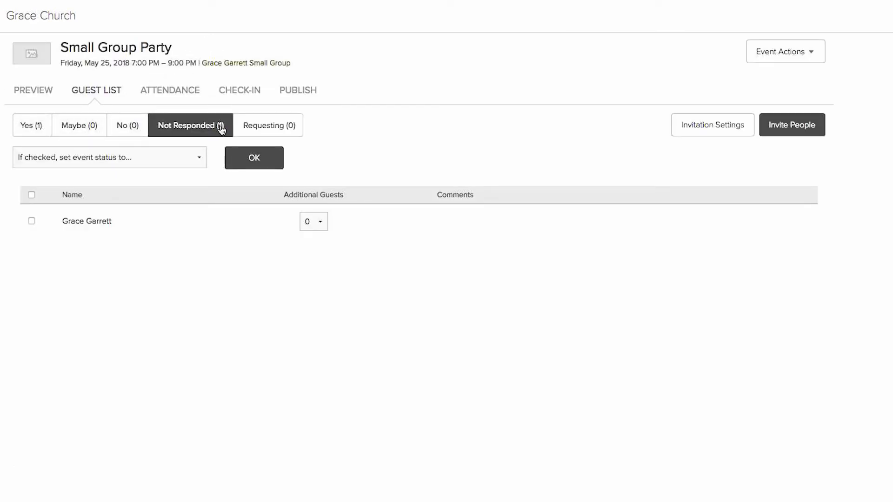
{"action": "left_click", "coordinate": [32, 221]}
{"action": "left_click", "coordinate": [34, 160]}
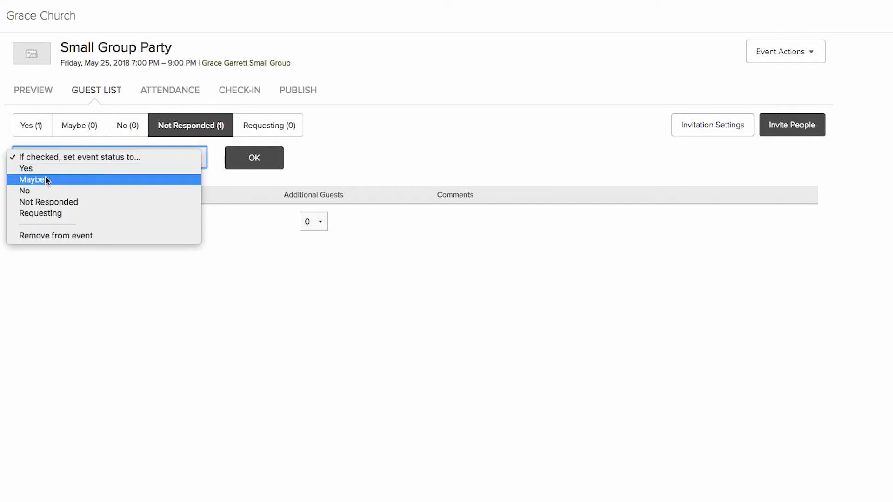
{"action": "left_click", "coordinate": [35, 171]}
{"action": "left_click", "coordinate": [248, 162]}
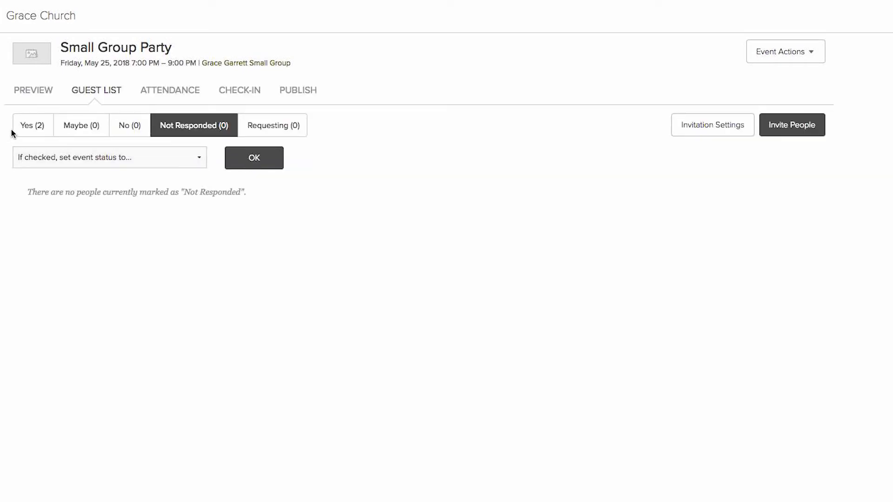
{"action": "left_click", "coordinate": [47, 132]}
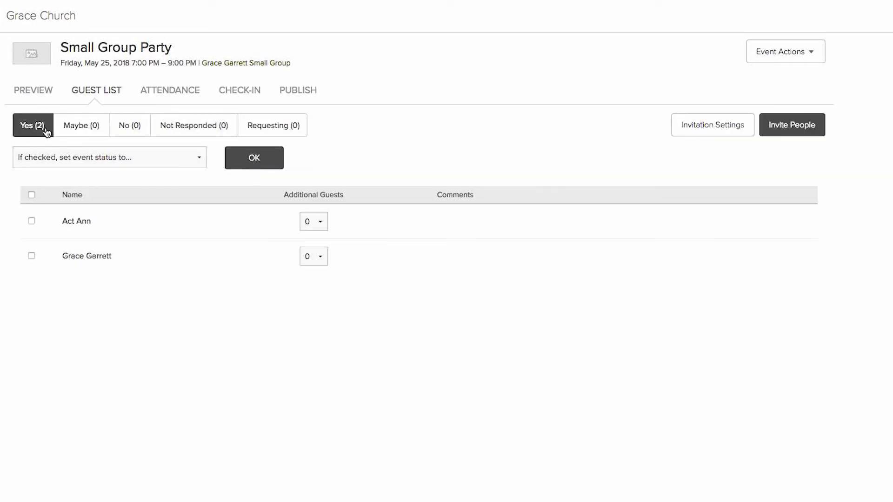
Step: Set the attendee limit to 10 in the event's attendance settings and save
{"action": "left_click", "coordinate": [174, 96]}
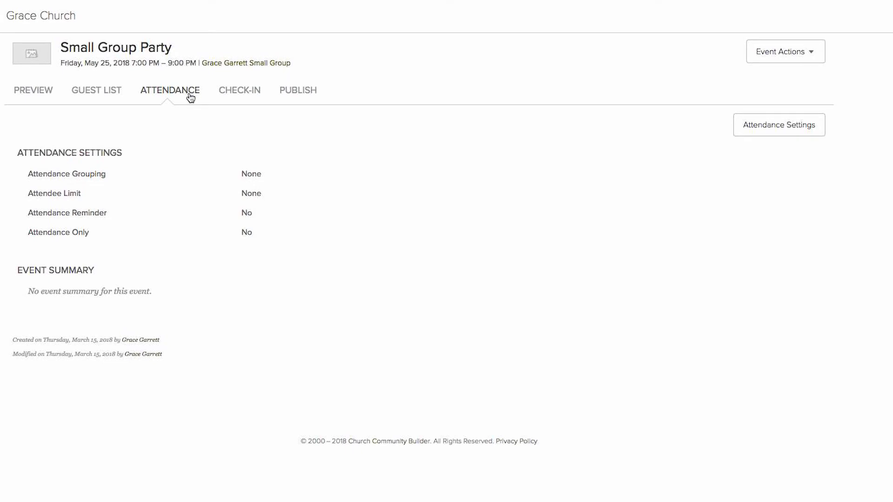
{"action": "left_click_drag", "start_coordinate": [29, 192], "coordinate": [110, 195]}
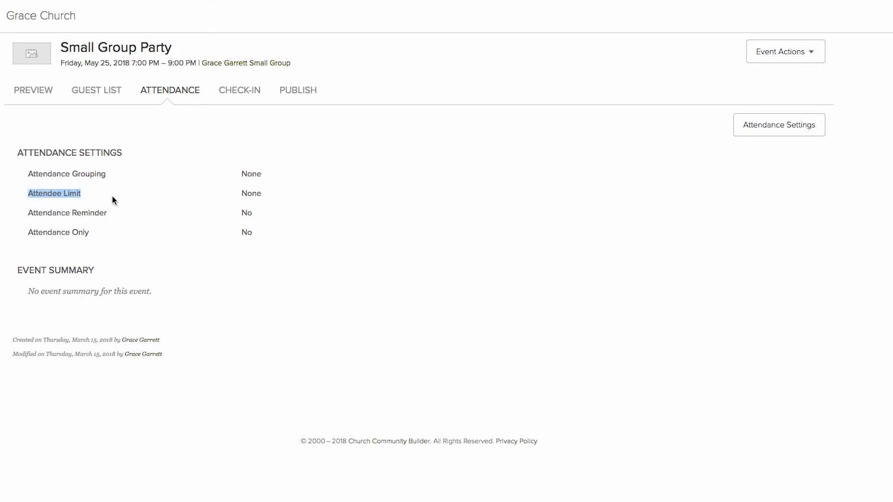
{"action": "left_click", "coordinate": [769, 126]}
{"action": "double_click", "coordinate": [594, 360]}
{"action": "type", "text": "10"}
{"action": "left_click", "coordinate": [716, 476]}
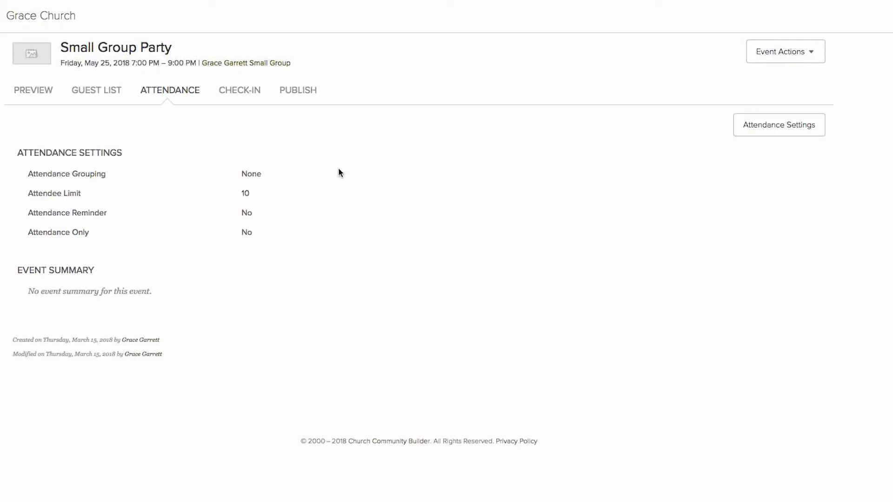
Step: Review the event's check-in settings and calendar publishing options, ending on its preview
{"action": "left_click", "coordinate": [248, 93]}
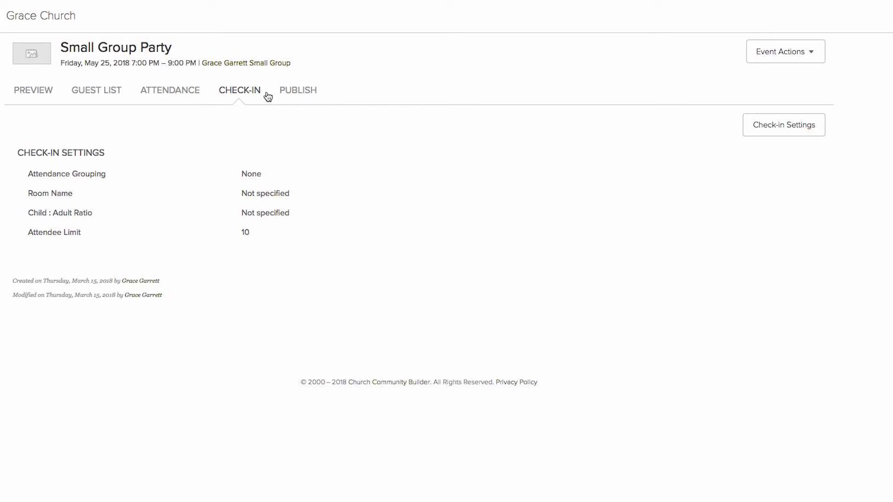
{"action": "left_click", "coordinate": [301, 96]}
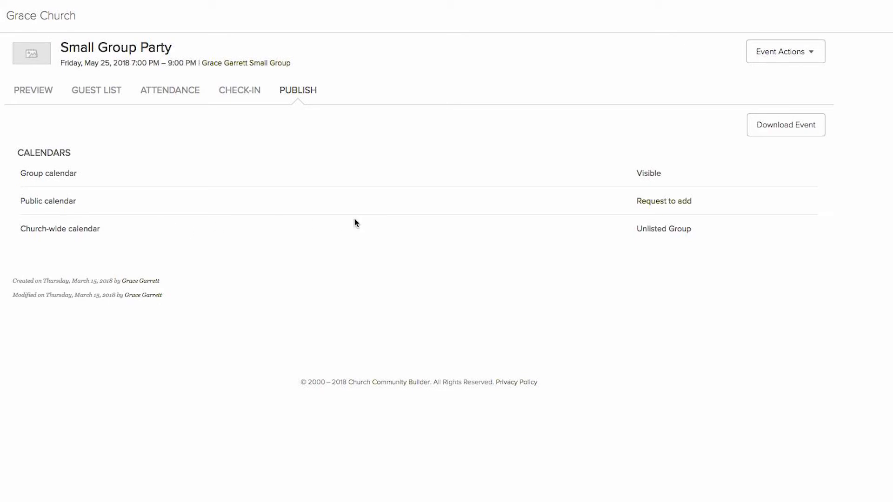
{"action": "left_click", "coordinate": [36, 92]}
Step: Go to the group's May 2018 calendar and view the Small Group Party event's details and RSVP summary
{"action": "left_click", "coordinate": [260, 64]}
{"action": "scroll", "coordinate": [424, 150], "scroll_direction": "down", "scroll_amount": 2}
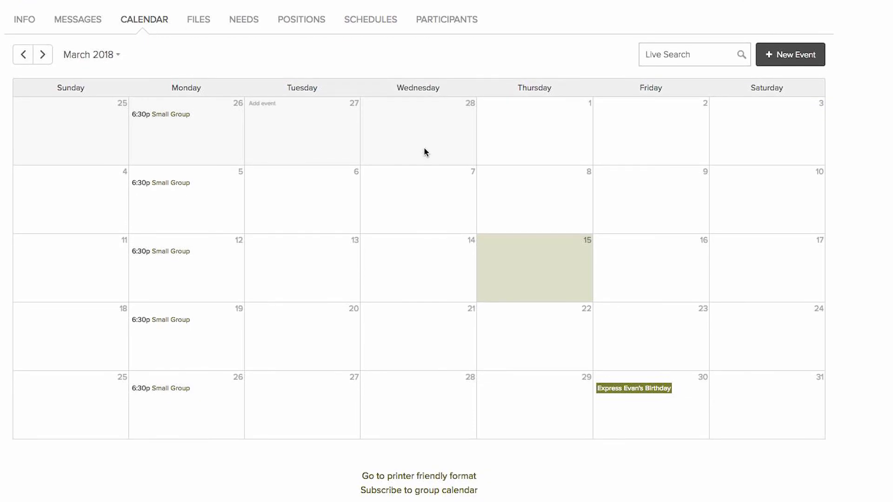
{"action": "left_click", "coordinate": [38, 55]}
{"action": "left_click", "coordinate": [42, 54]}
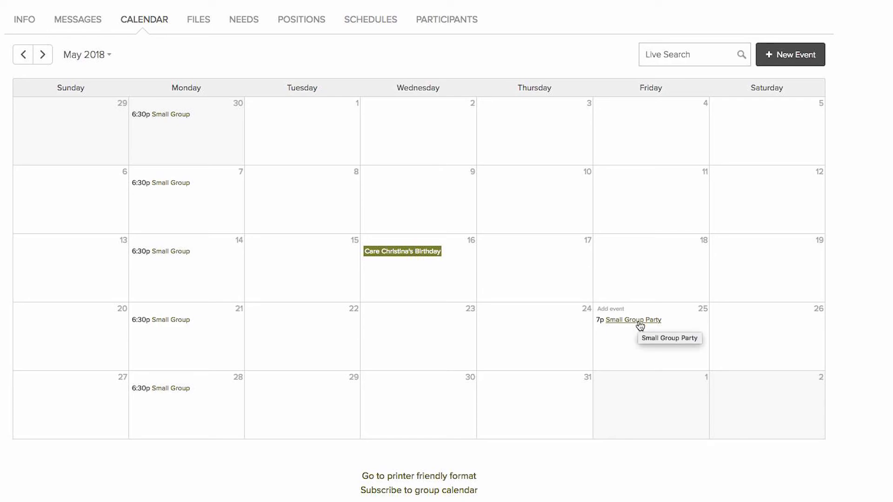
{"action": "left_click", "coordinate": [638, 322]}
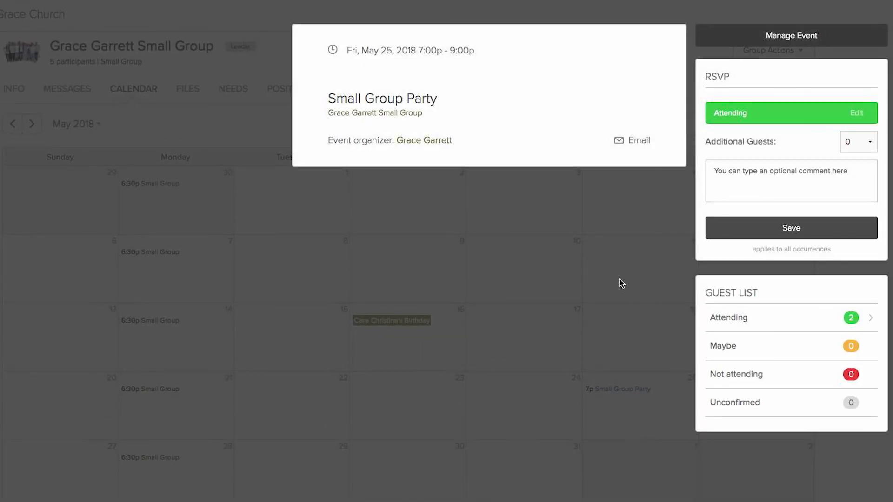
{"action": "left_click", "coordinate": [487, 246]}
Step: Open the May 21 Small Group occurrence for management, edit the event and save it for this date only
{"action": "left_click", "coordinate": [172, 389]}
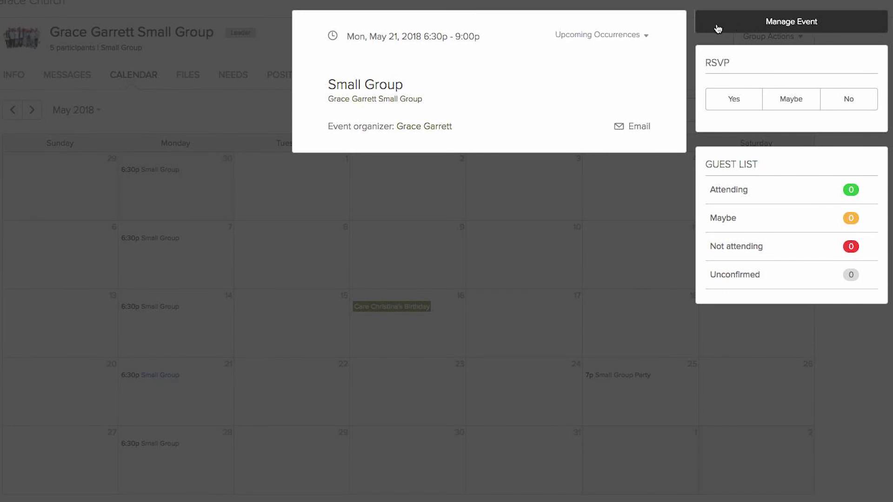
{"action": "left_click", "coordinate": [817, 28]}
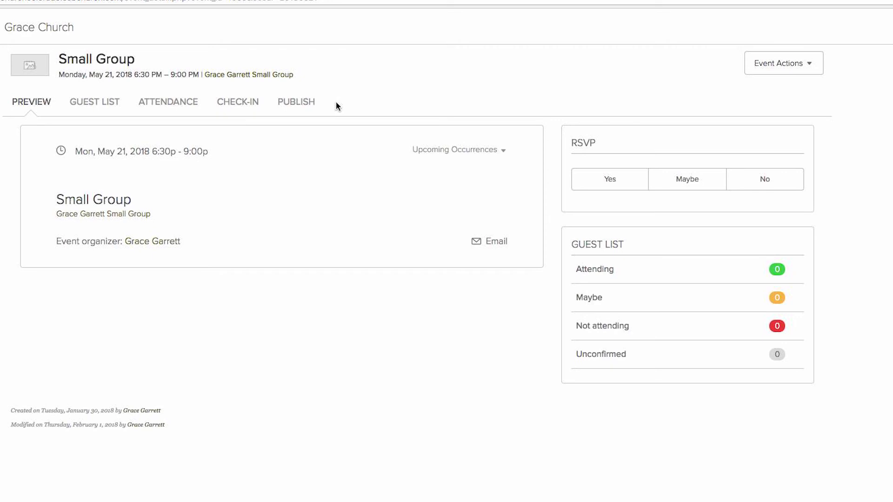
{"action": "left_click", "coordinate": [798, 76]}
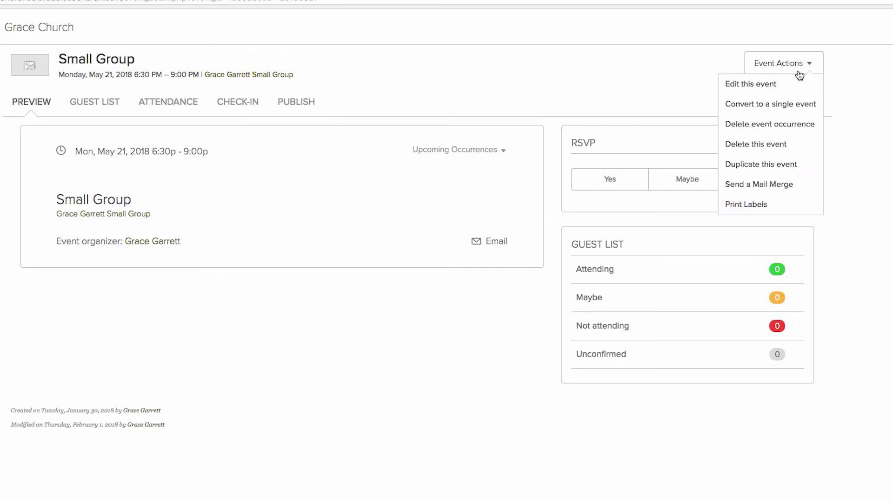
{"action": "left_click", "coordinate": [762, 84]}
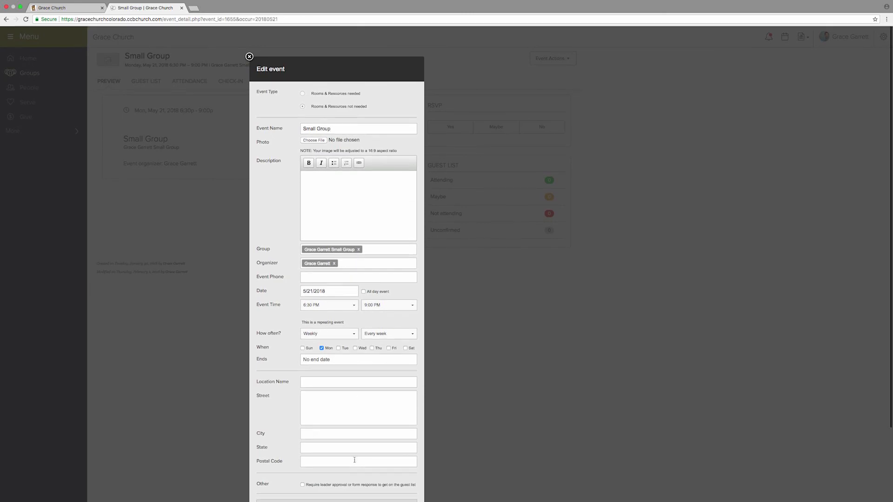
{"action": "scroll", "coordinate": [389, 412], "scroll_direction": "down", "scroll_amount": 4}
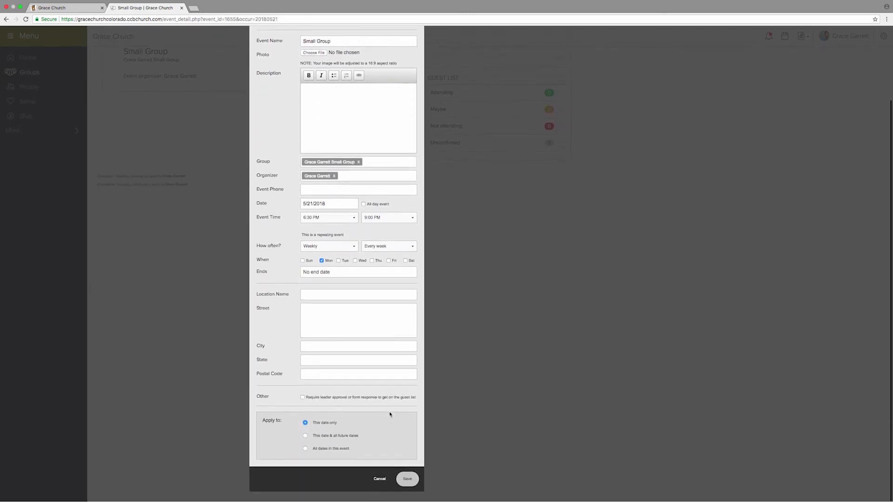
{"action": "left_click", "coordinate": [408, 479]}
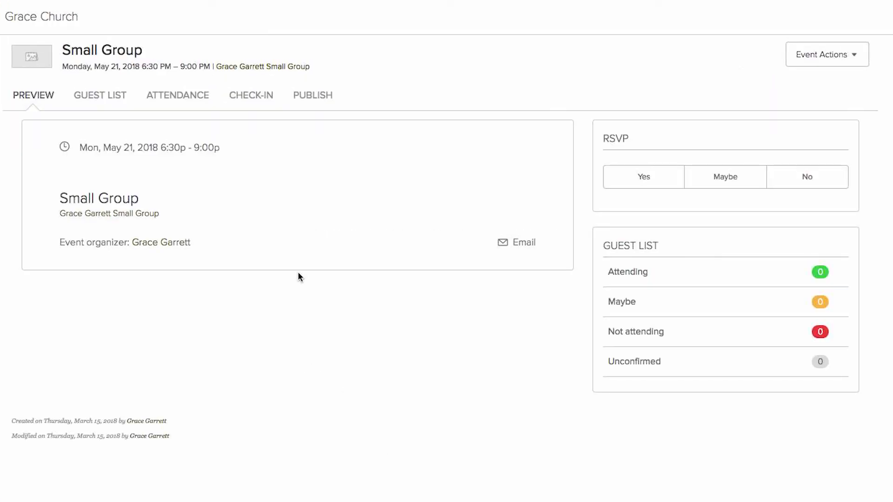
Step: Show the actions available for the single May 21 Small Group event
{"action": "left_click", "coordinate": [856, 58]}
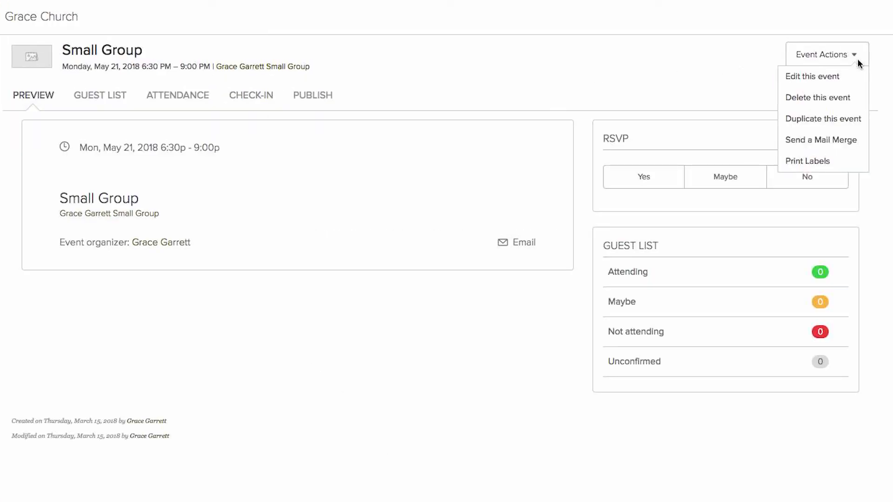